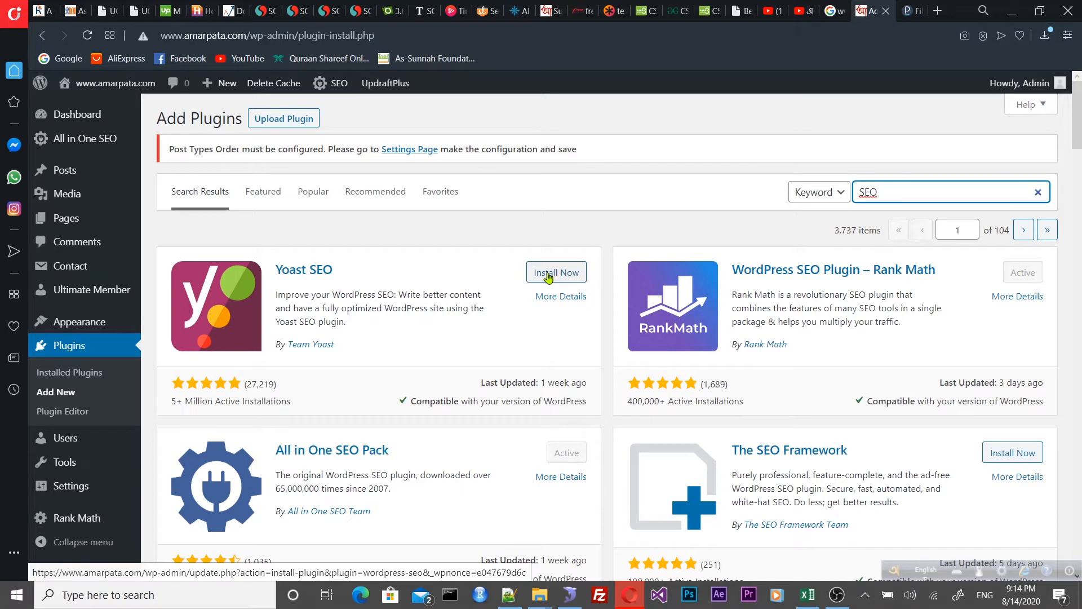
- Try to install the Yoast SEO plugin from the plugin search results
click(547, 276)
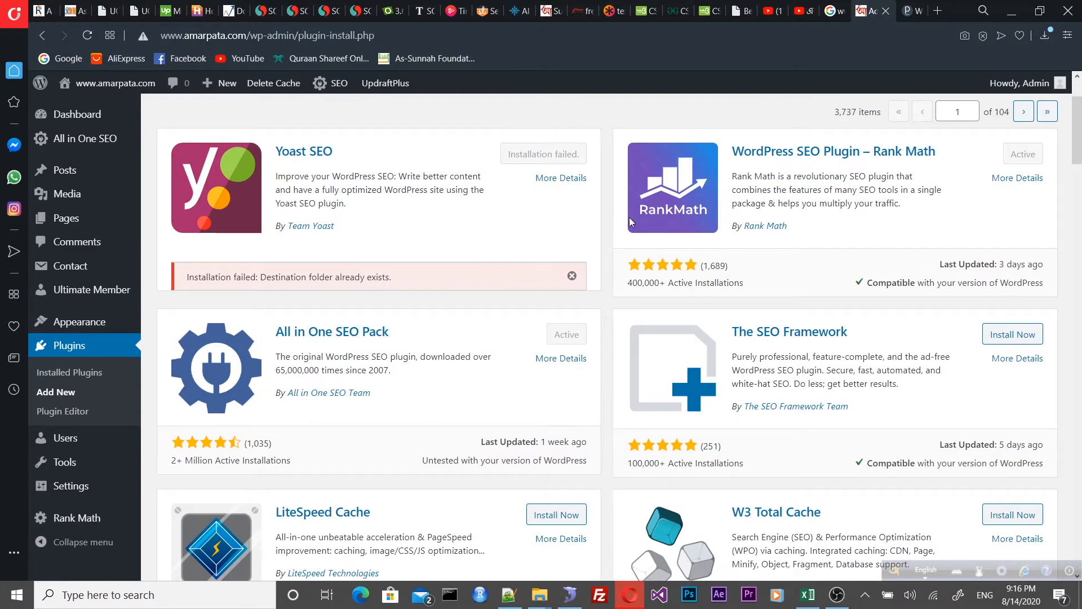
- Switch to Plesk and open the httpdocs folder in the File Manager for amarpata.com
click(910, 15)
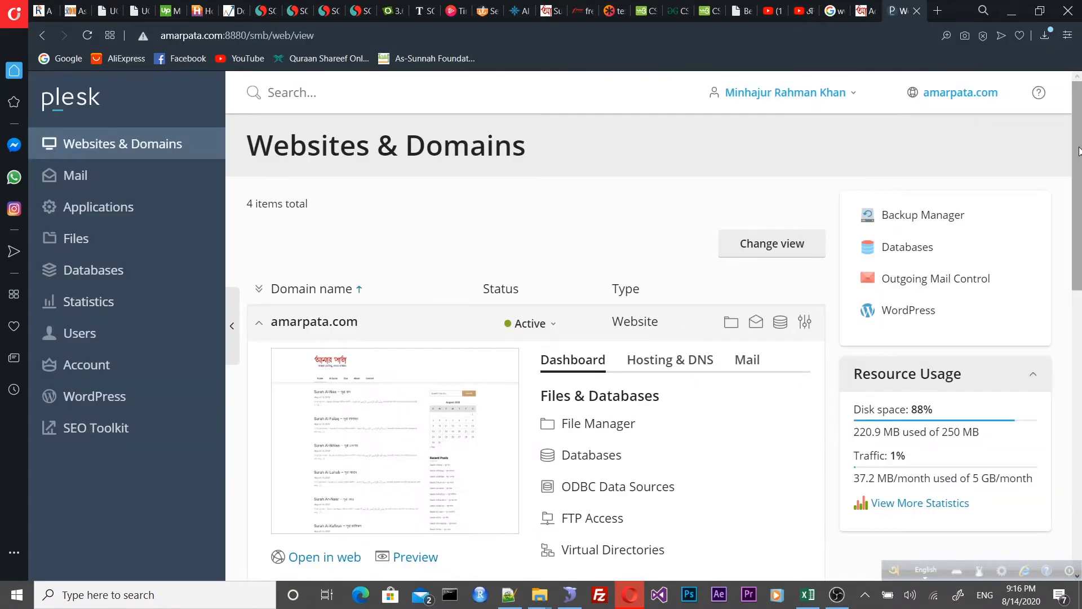
drag(1081, 167, 1081, 230)
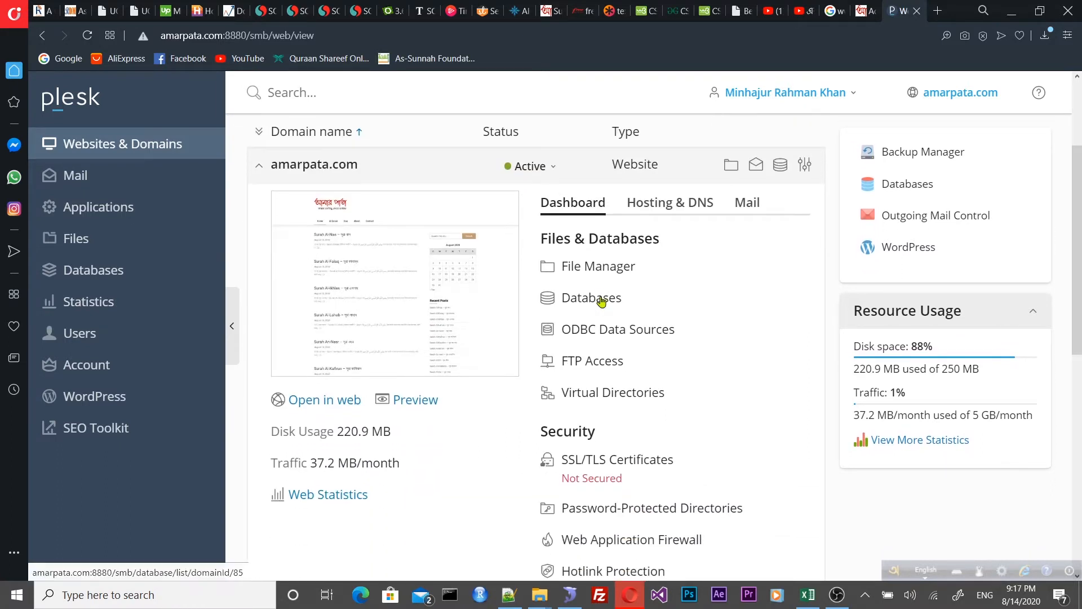
click(601, 270)
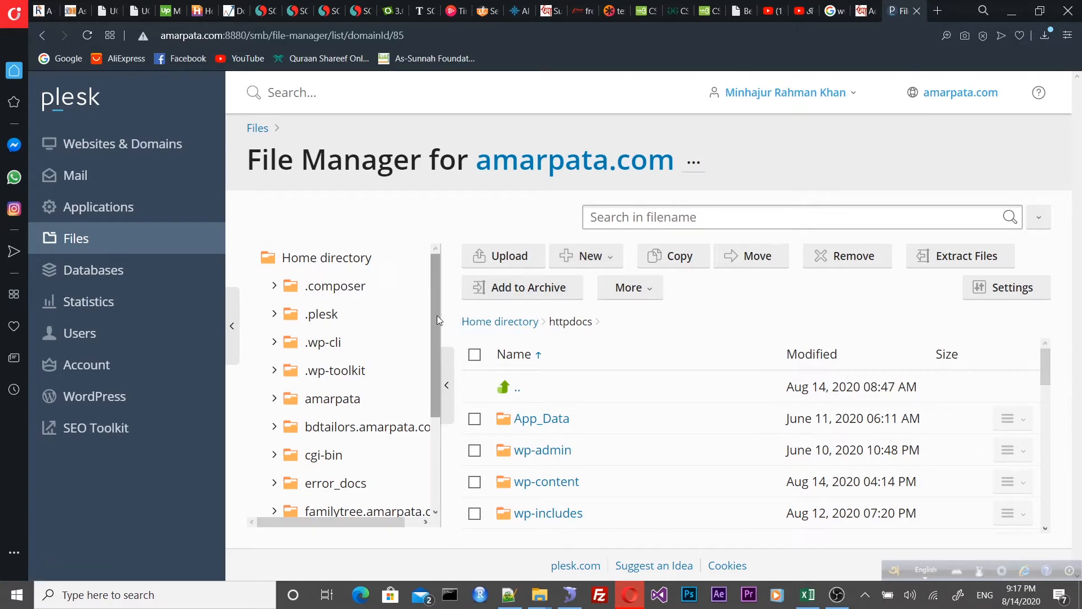
drag(437, 316, 435, 405)
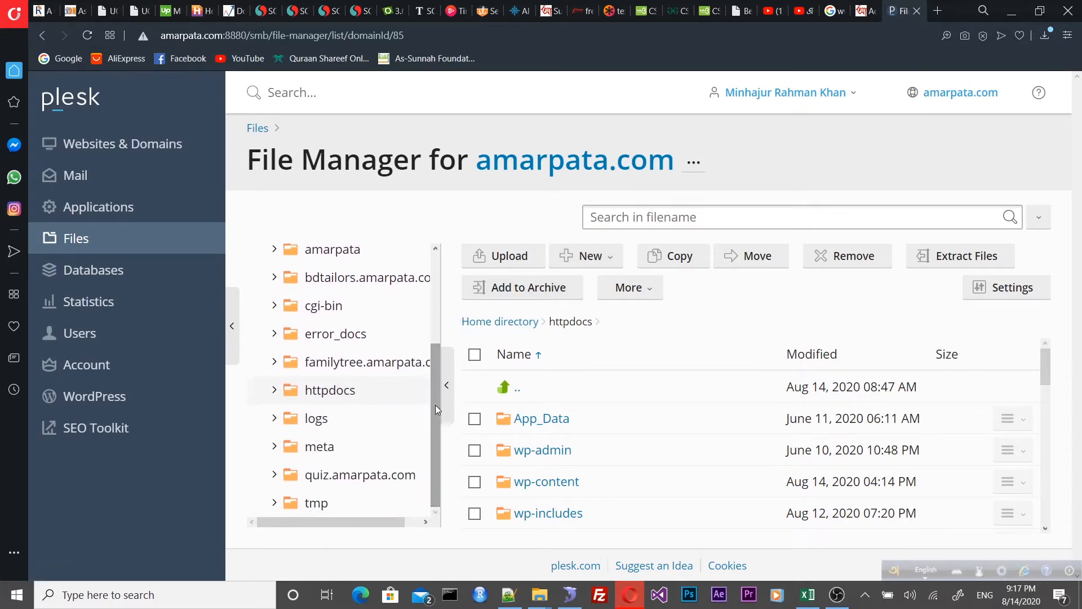
click(335, 393)
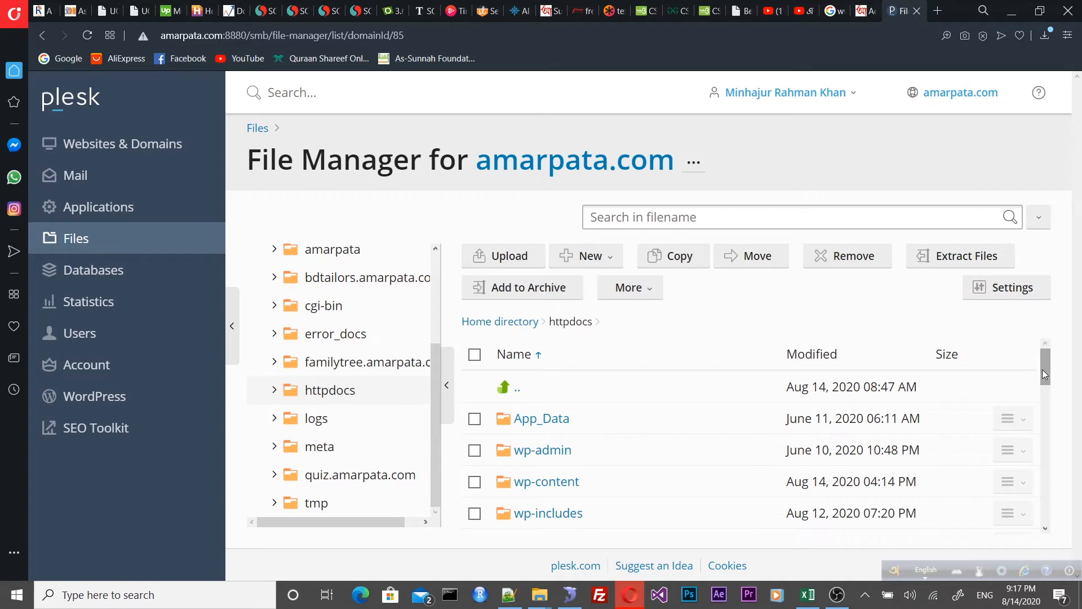
- Open the plugins folder inside wp-content under httpdocs
drag(1043, 371, 1044, 386)
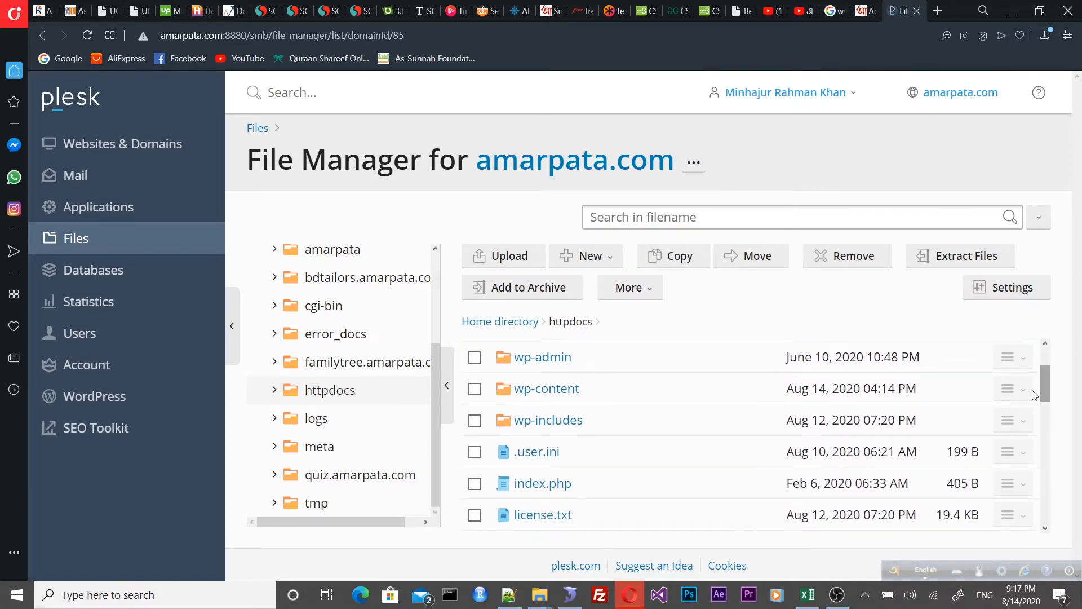
click(535, 394)
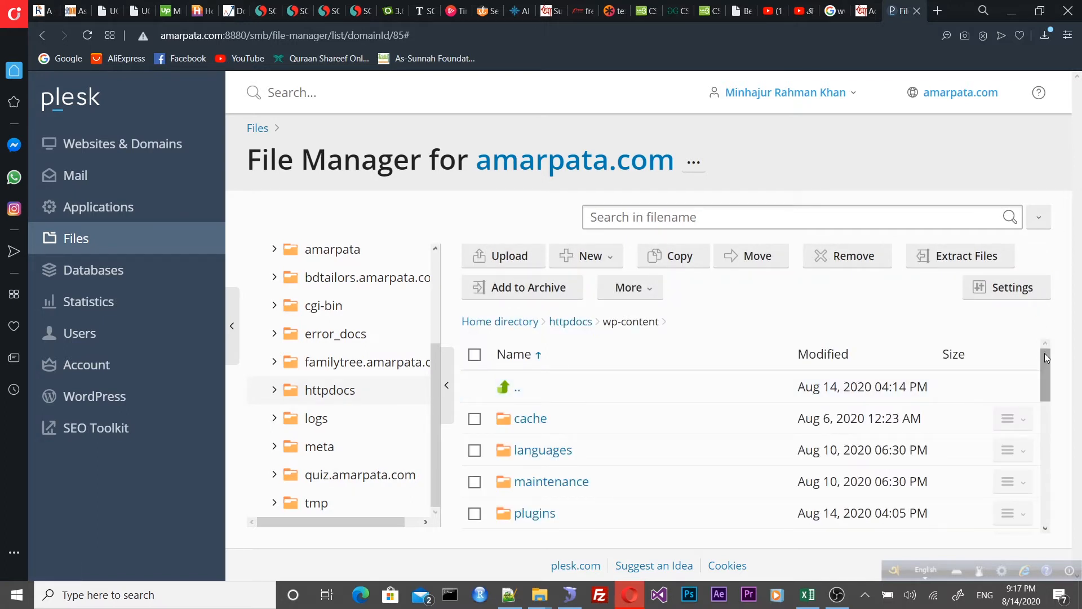
drag(1044, 353, 1052, 415)
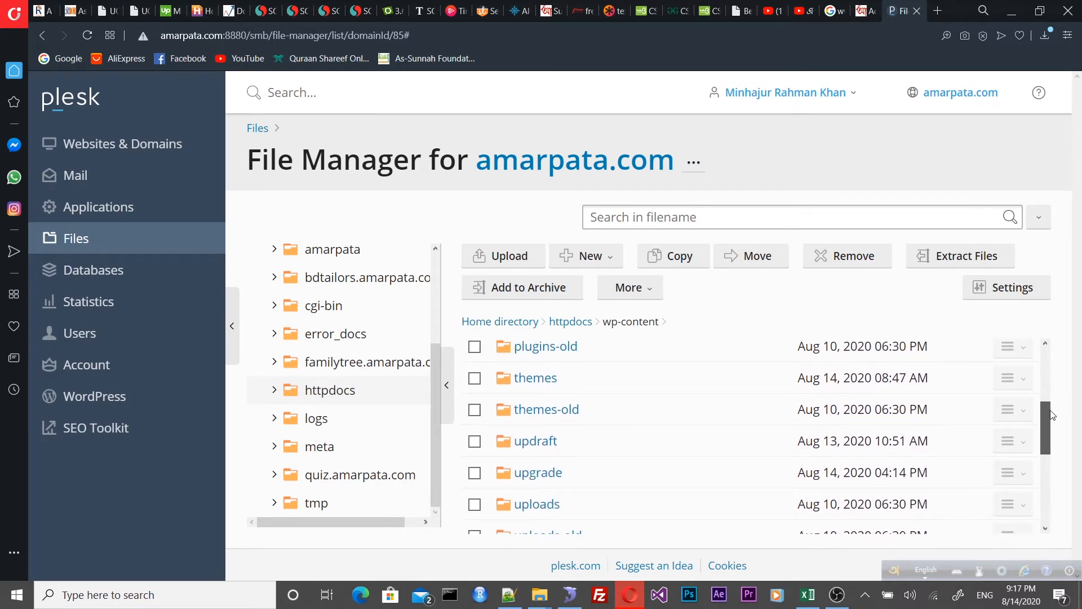
drag(1052, 415, 1051, 384)
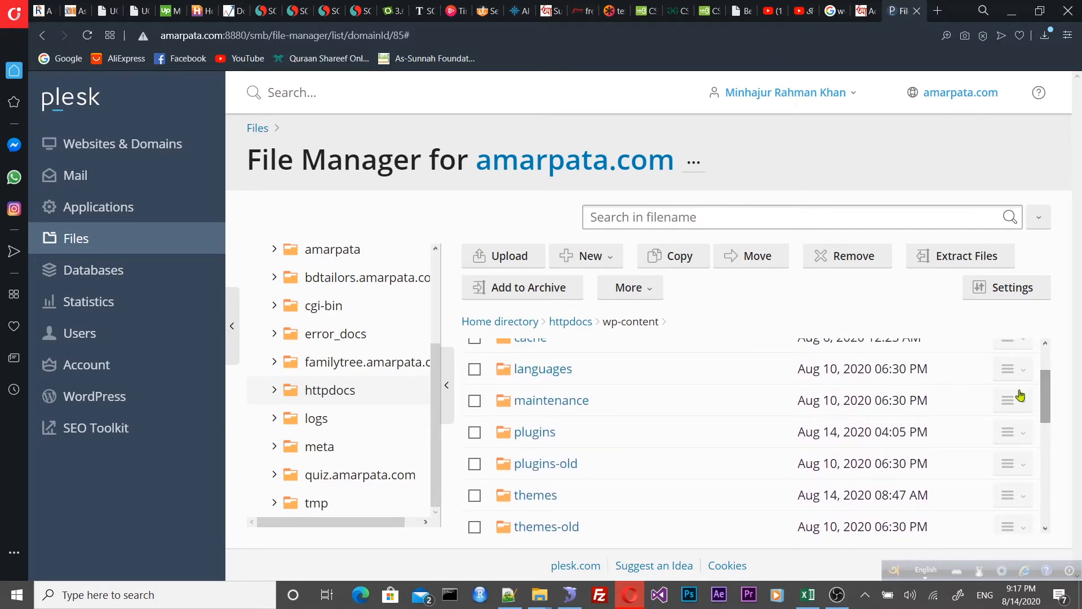
click(538, 433)
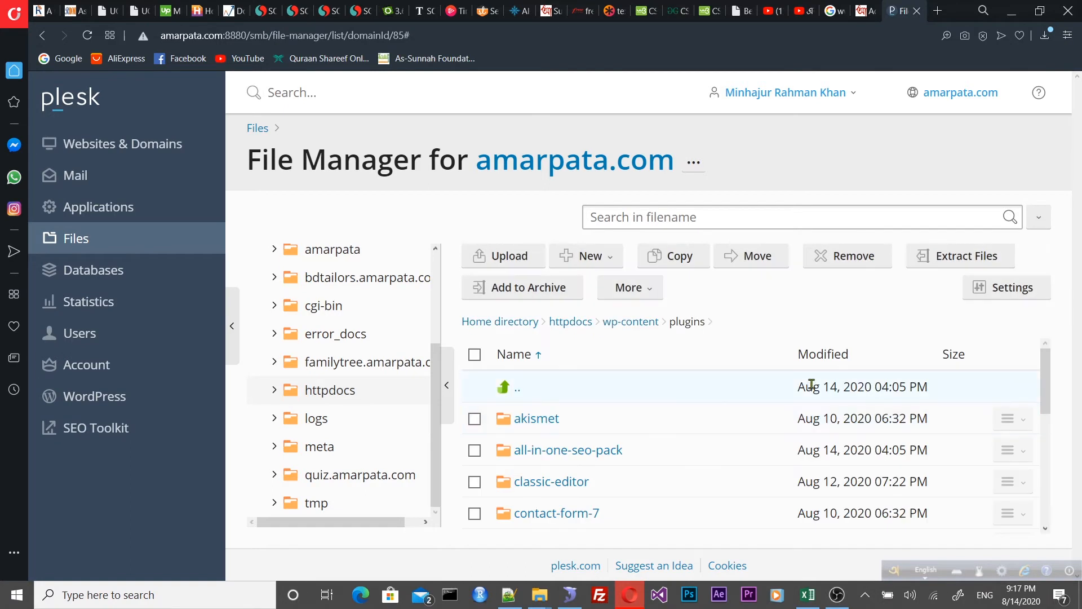
- Permanently remove the wordpress-seo folder from the plugins directory
drag(1043, 375, 1054, 477)
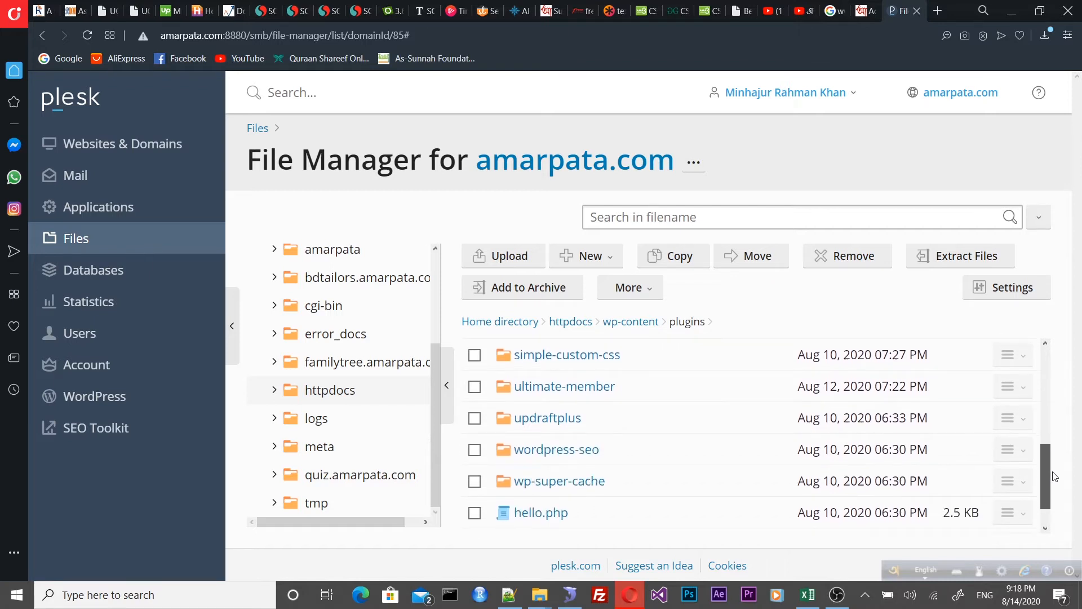
click(477, 452)
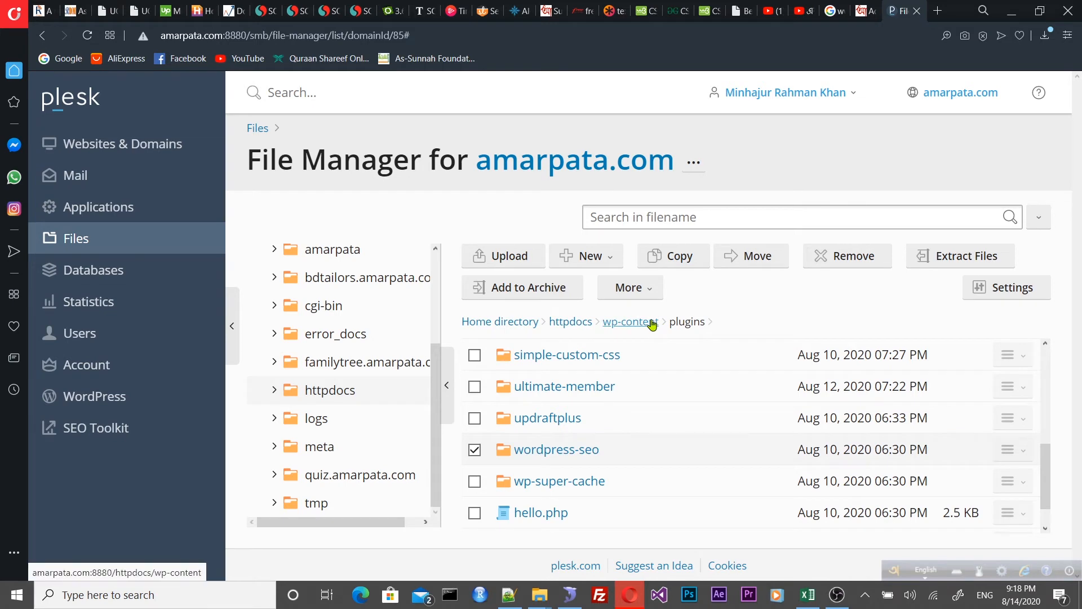
click(854, 256)
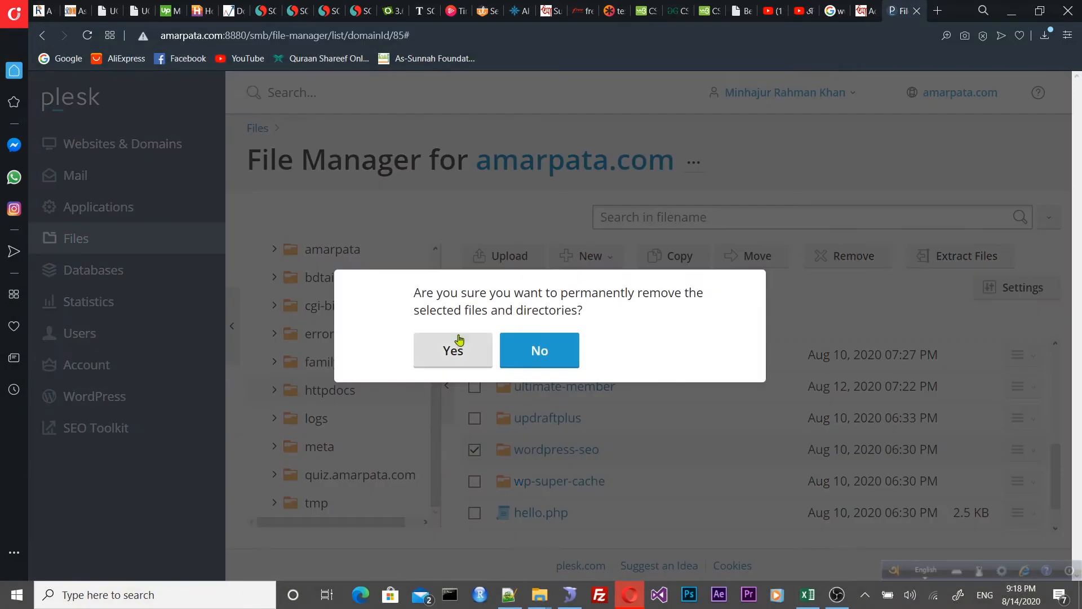
click(454, 352)
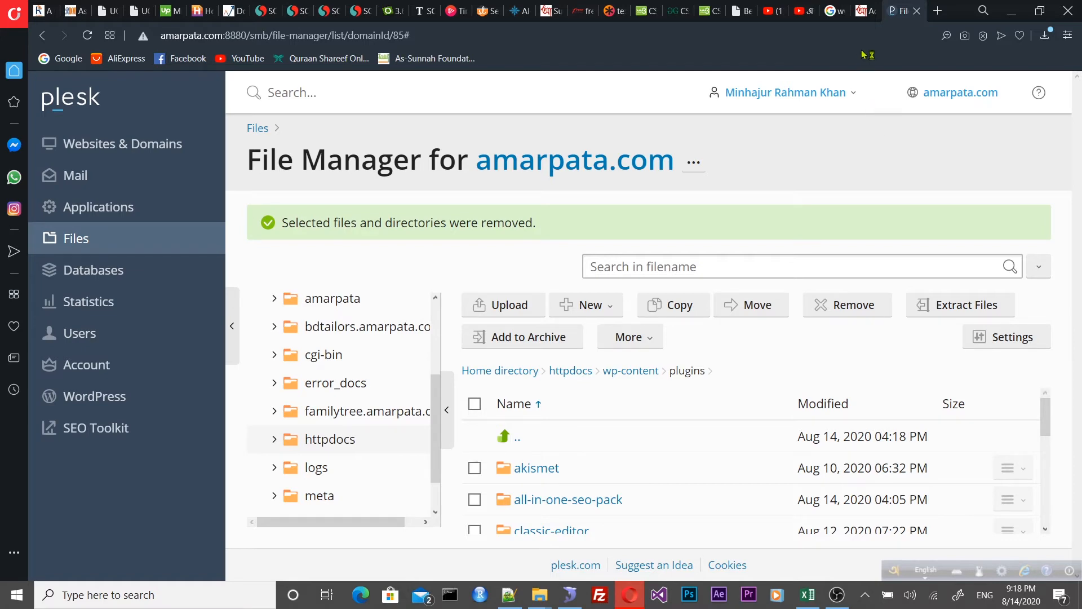
- Switch back to WordPress, dismiss the Yoast SEO installation error and reload the Add Plugins page
click(863, 12)
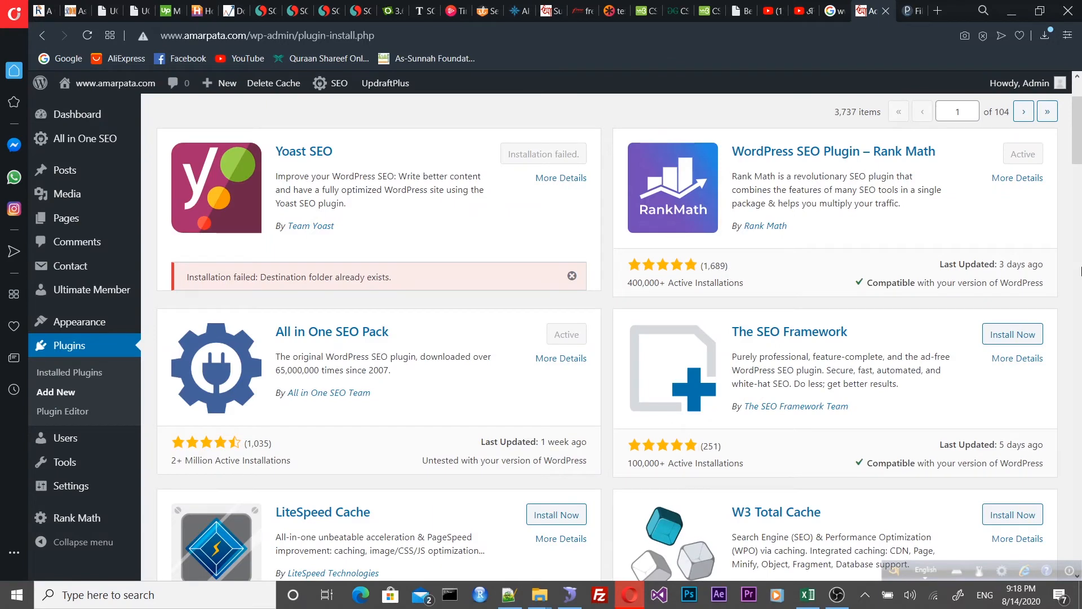
drag(1078, 134, 1078, 112)
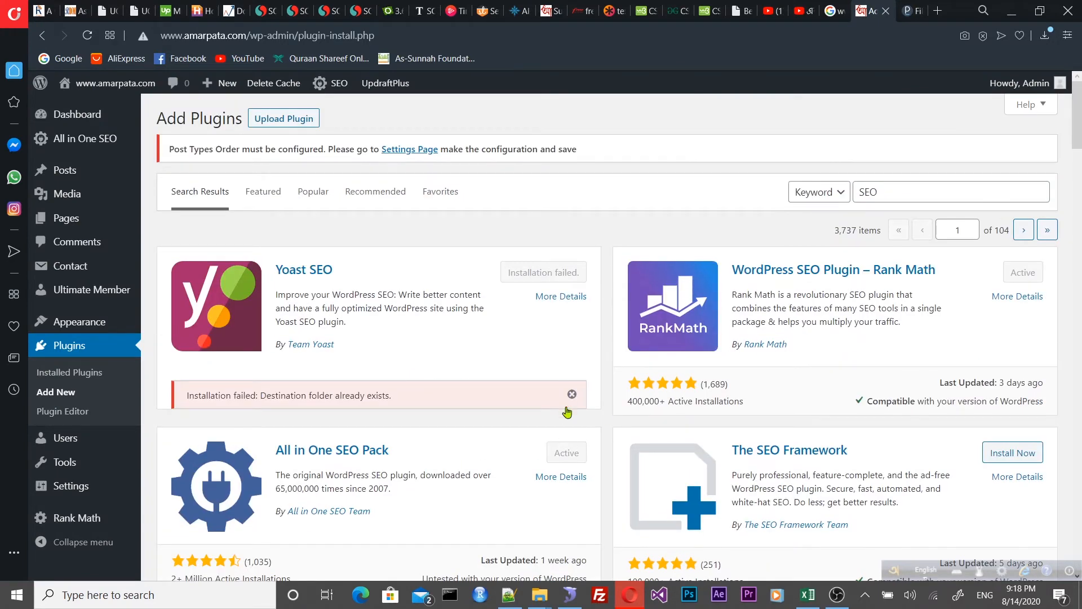
click(571, 394)
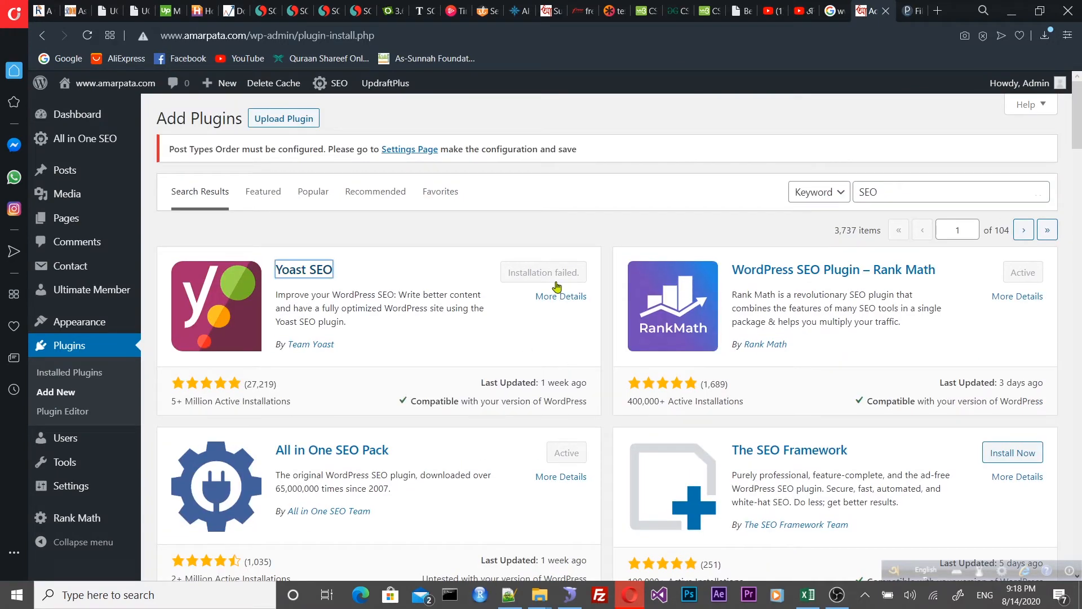
click(507, 364)
click(87, 37)
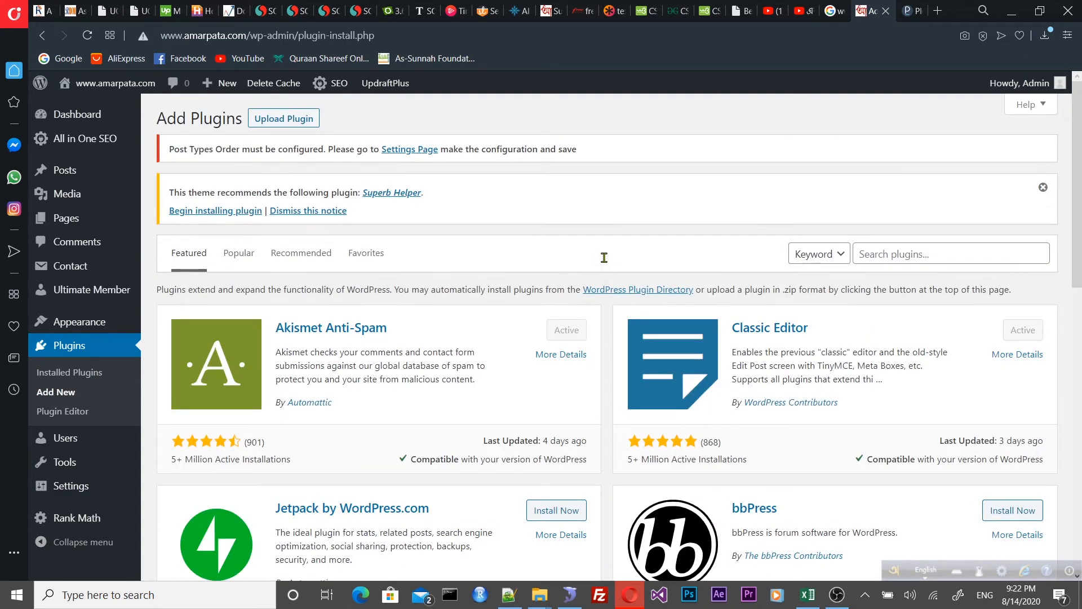
click(909, 254)
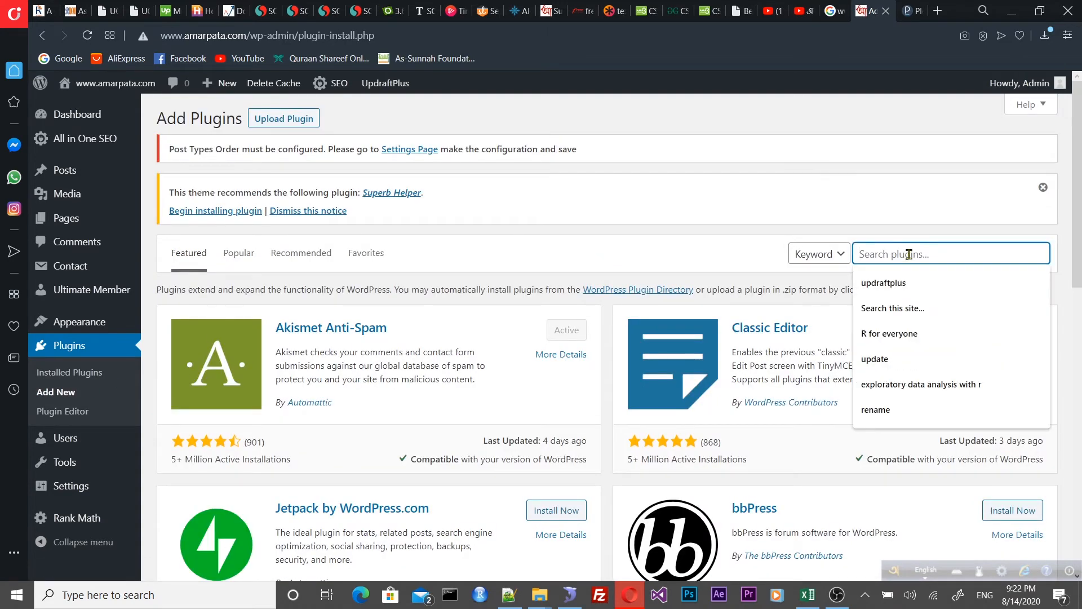
text(SEO)
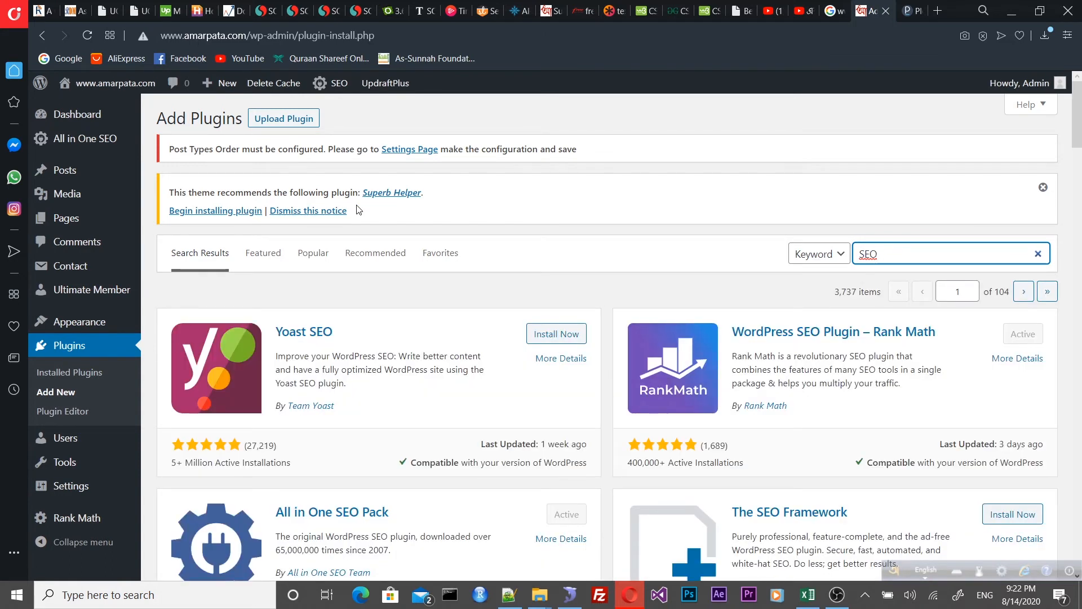
click(1038, 253)
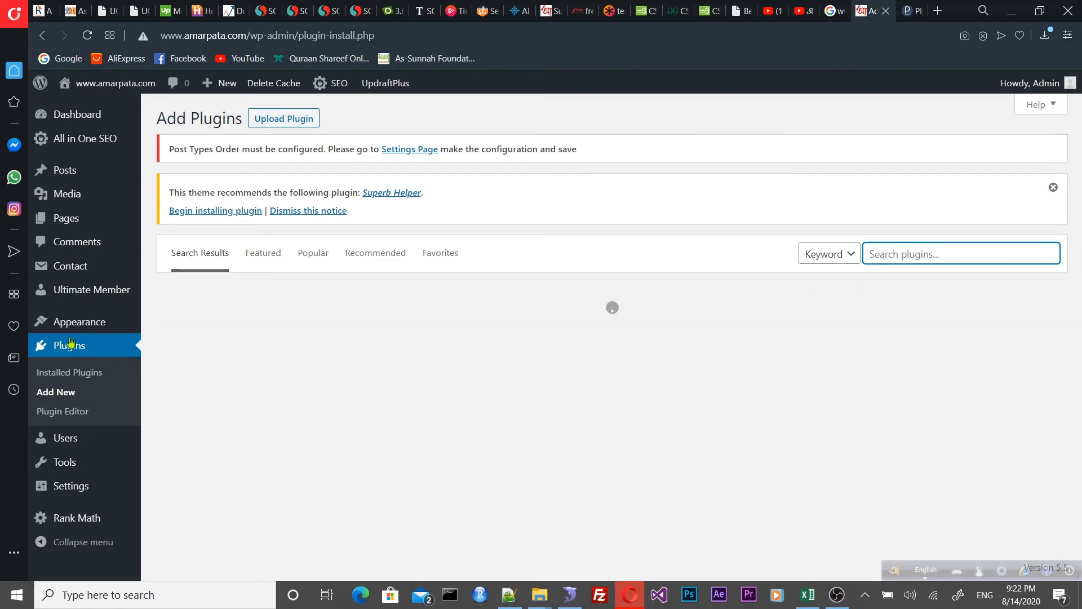
- Reopen the page for adding new plugins from the installed plugins list and search for "seo"
click(73, 347)
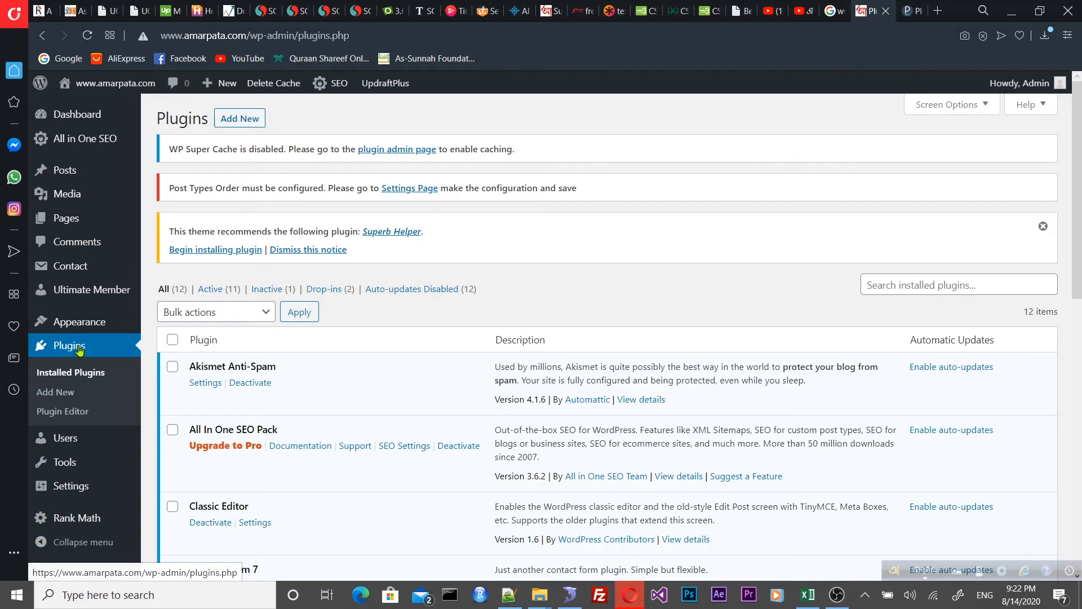
click(66, 397)
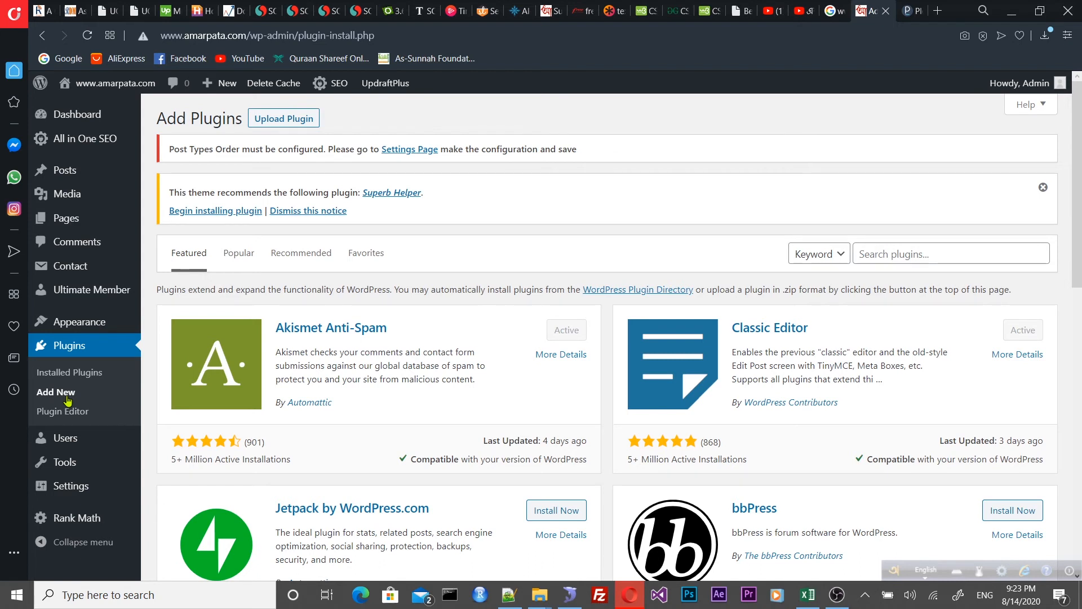
click(68, 396)
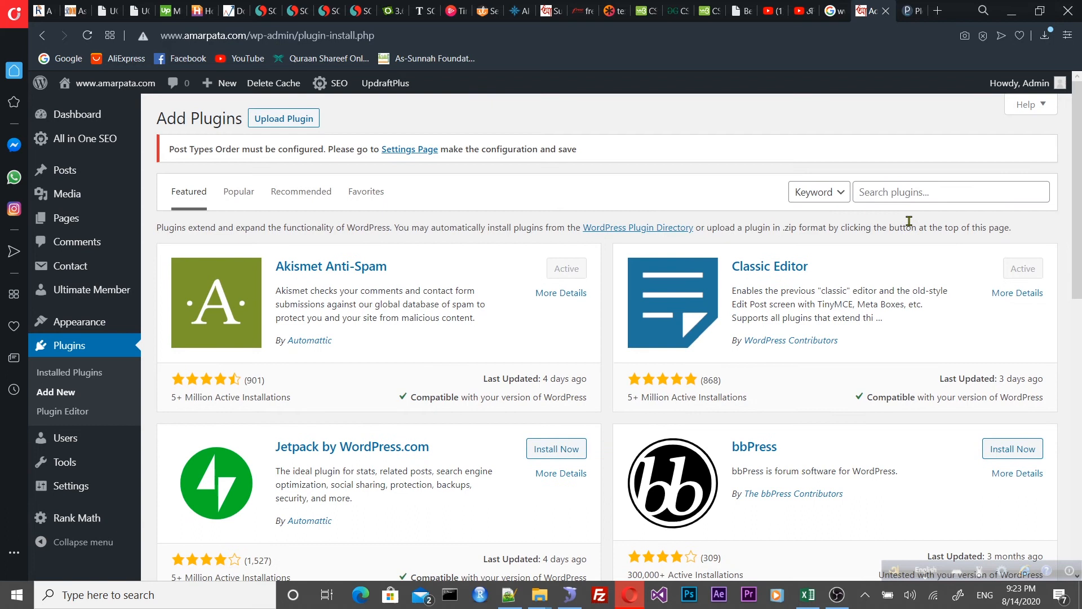
click(880, 192)
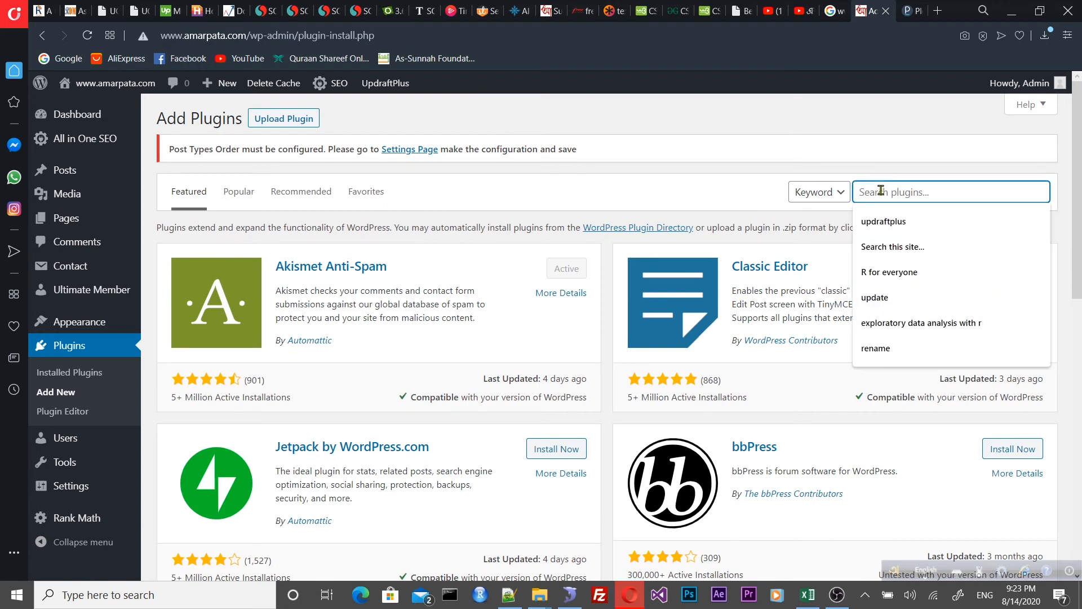
text(seo)
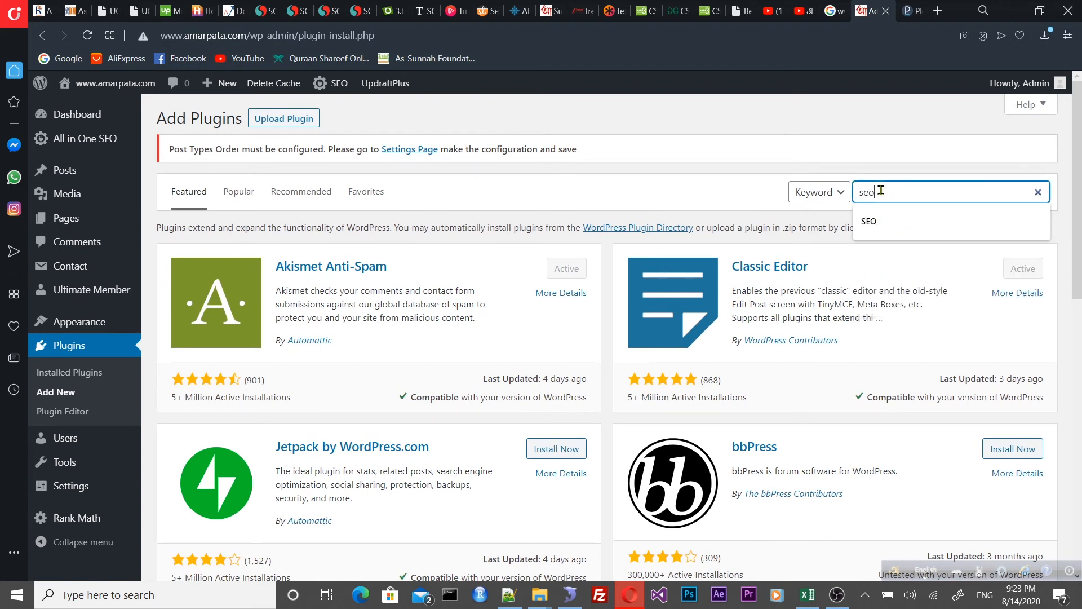
key(Return)
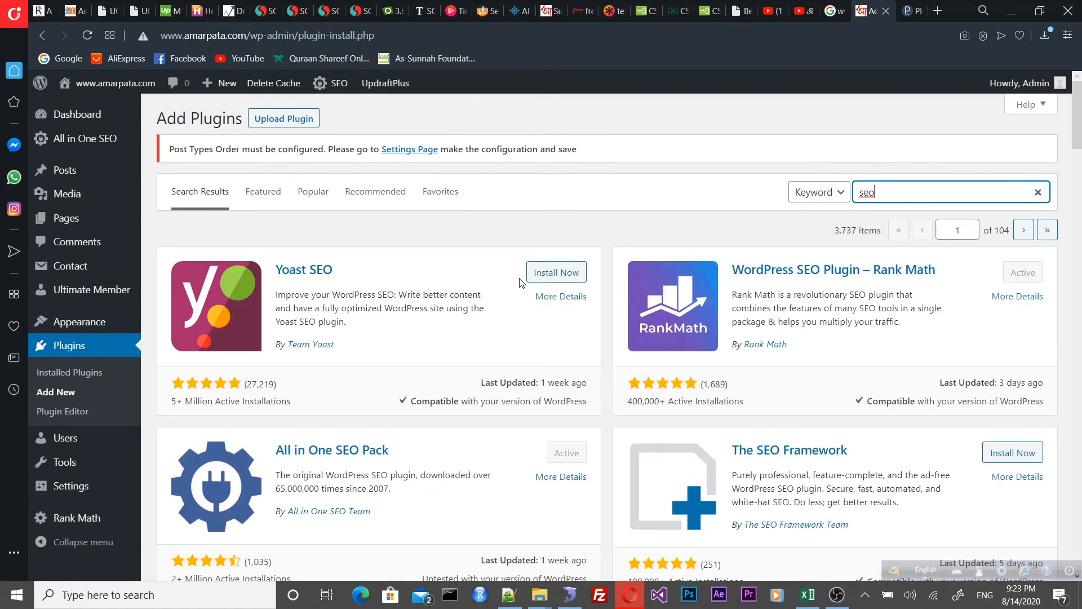
- Install and activate the Yoast SEO plugin
click(546, 274)
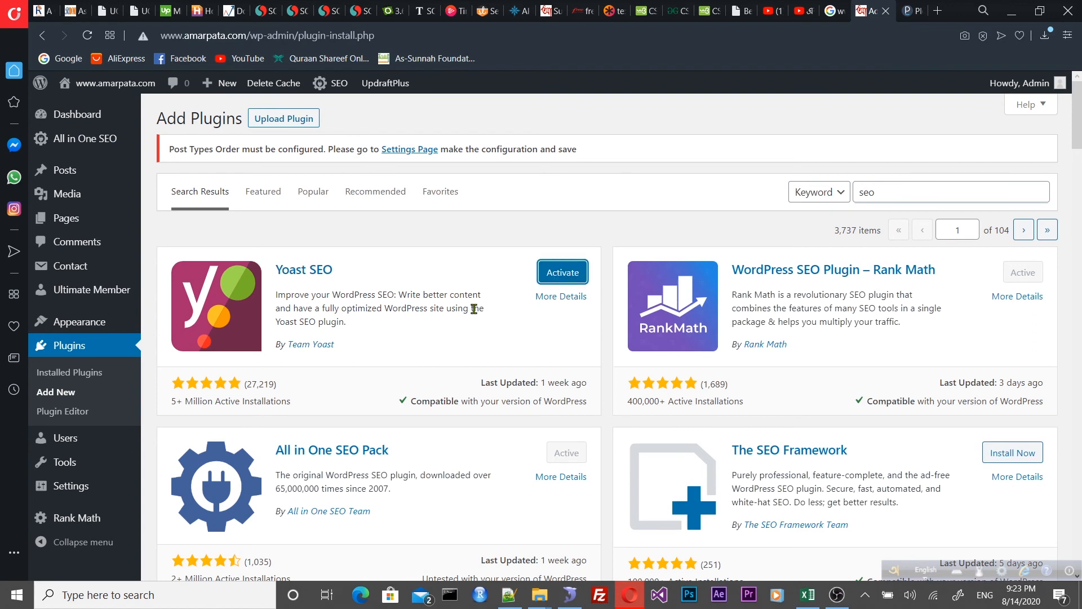
click(569, 270)
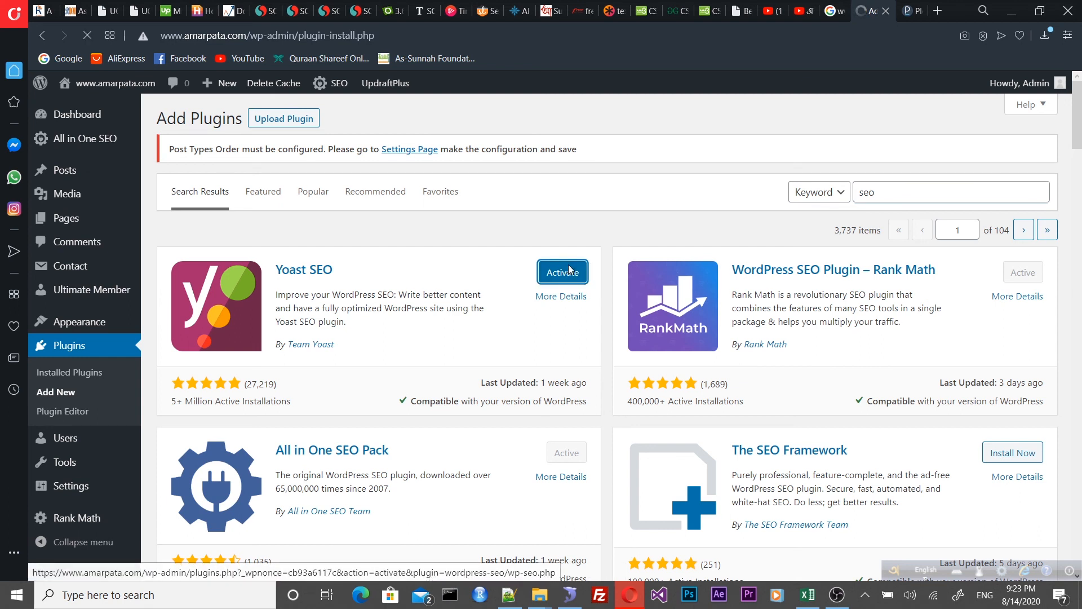